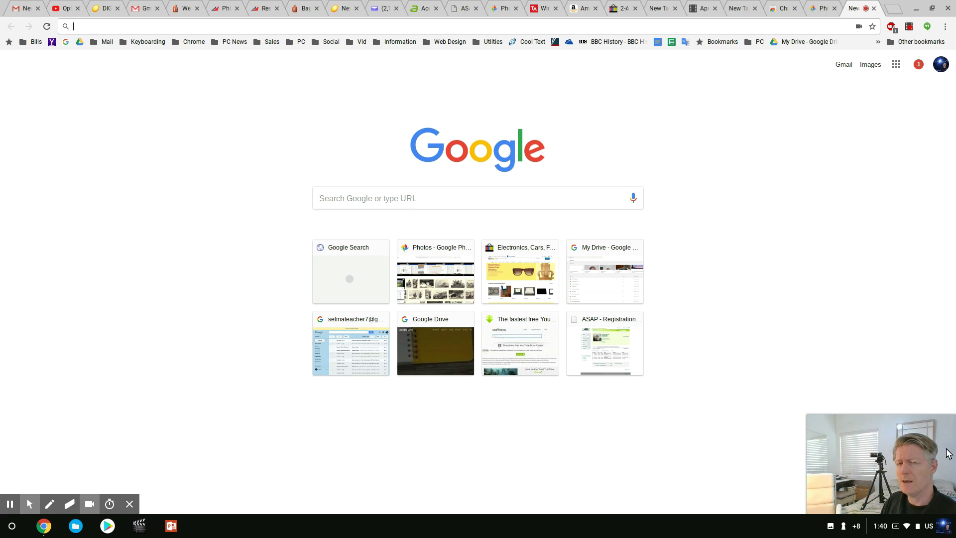
- Search the Chrome Web Store for 'vlc' from the launcher suggestion
left_click(29, 504)
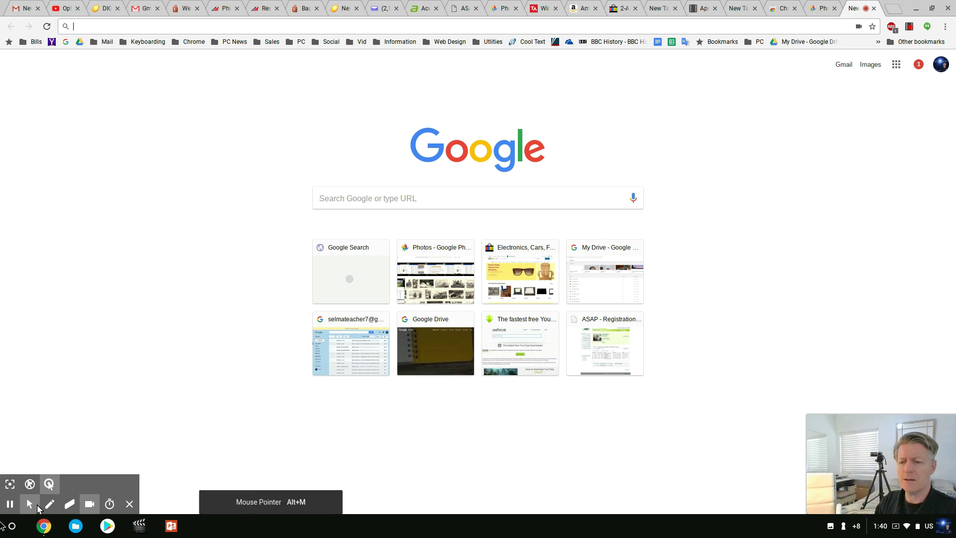
left_click(11, 526)
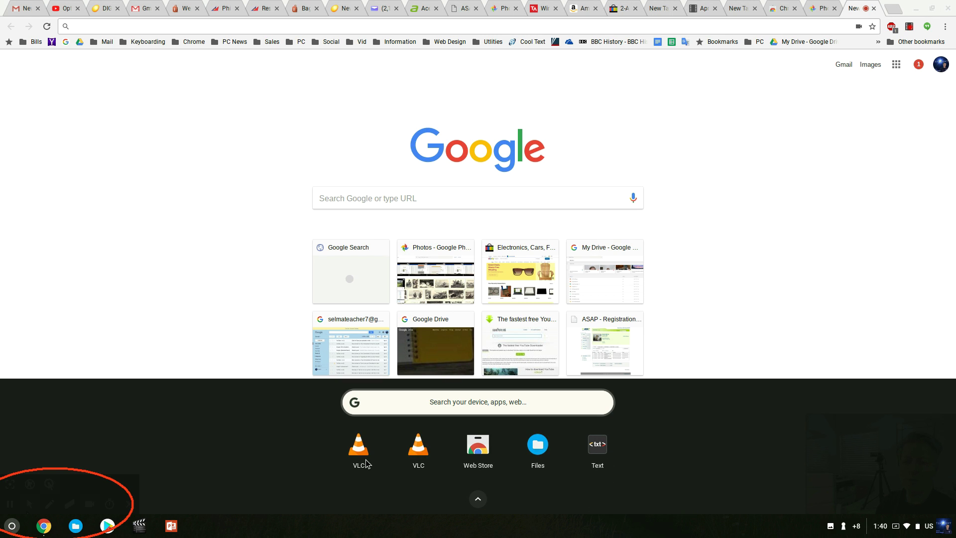
left_click(478, 448)
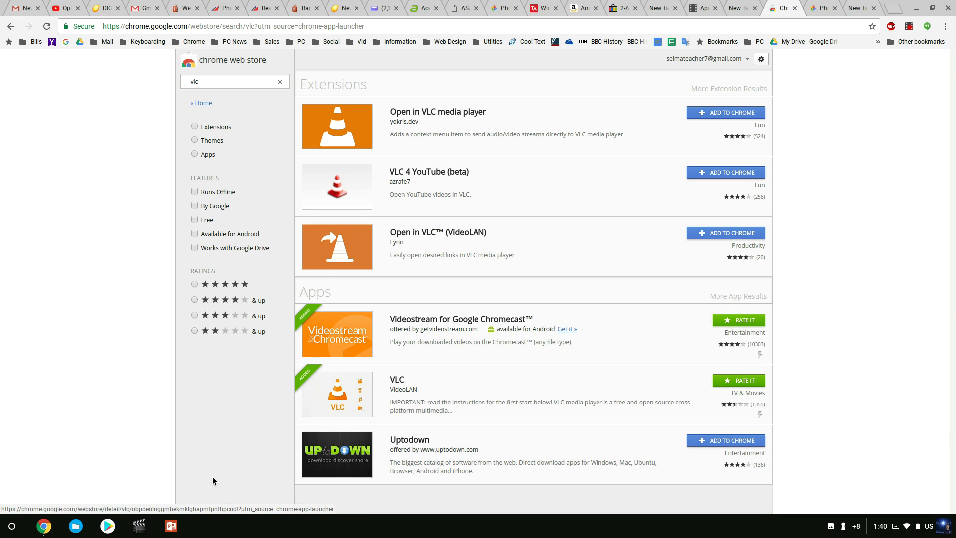
- Launch VLC and play VTS_01_1.VOB from the VTS_01 video group
left_click(11, 527)
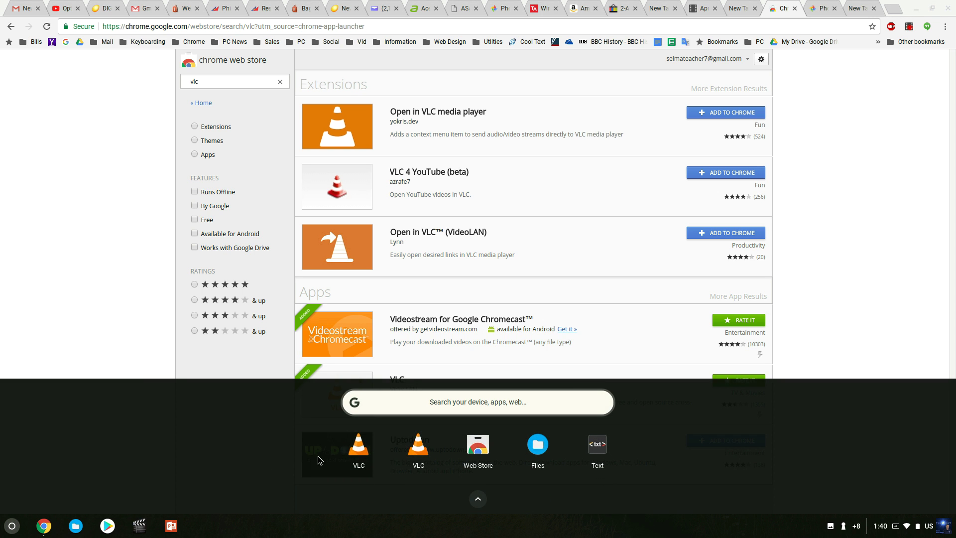
left_click(359, 445)
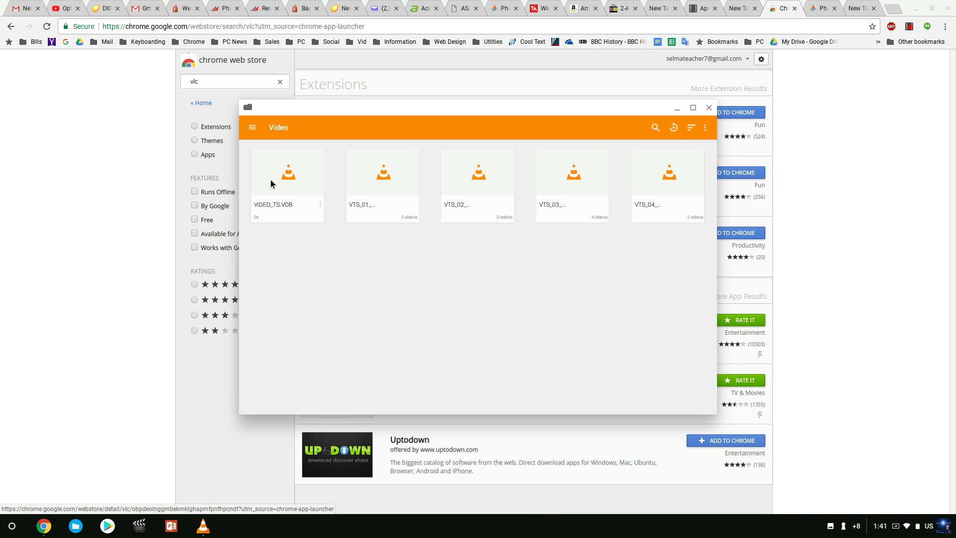
left_click(394, 176)
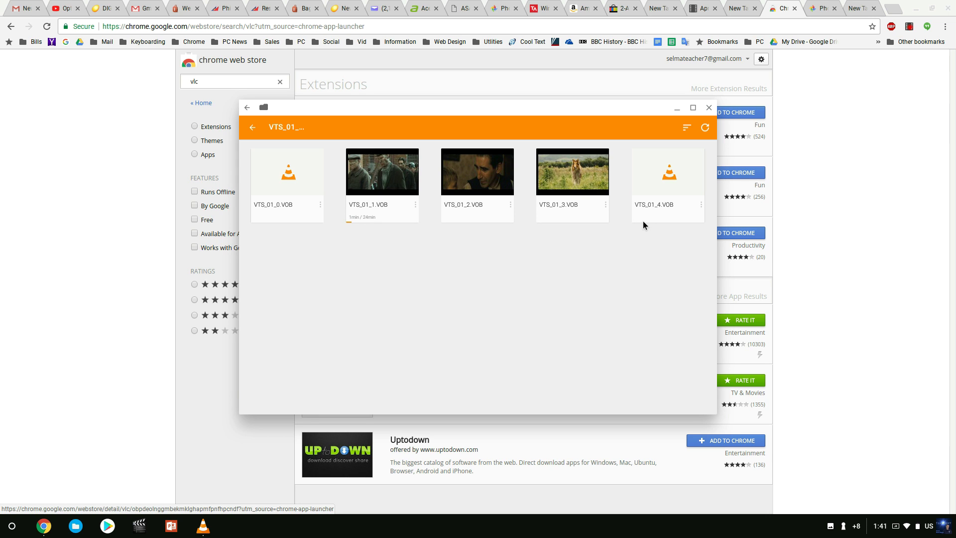
left_click(386, 186)
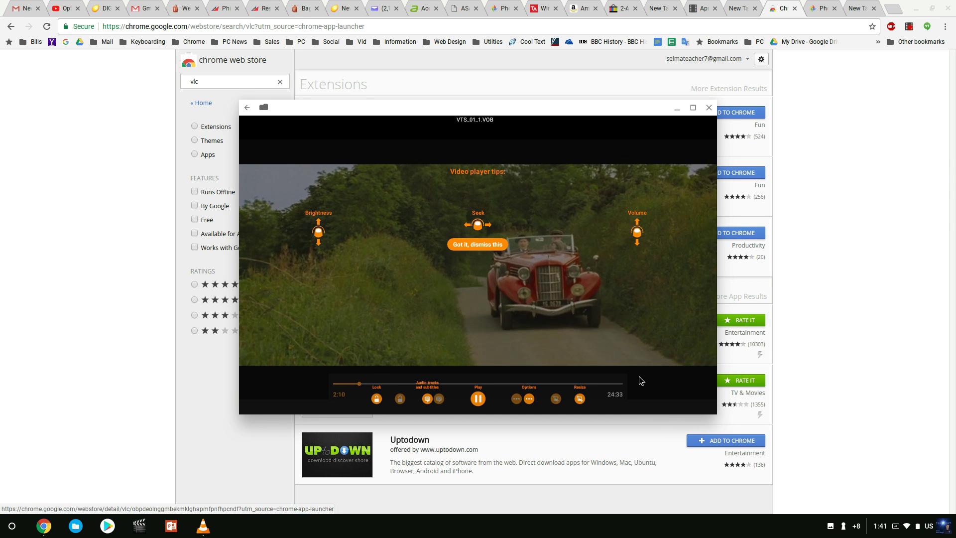
- Dismiss the player tips overlay and keep watching the Lassie movie
left_click(674, 243)
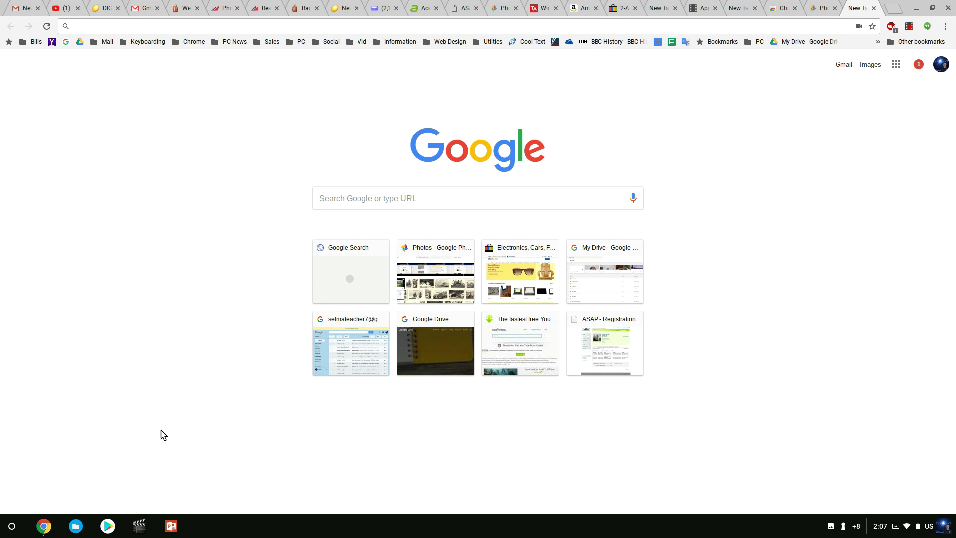
- Relaunch VLC and open its folder picker showing the LASSIE_WS disc
left_click(12, 526)
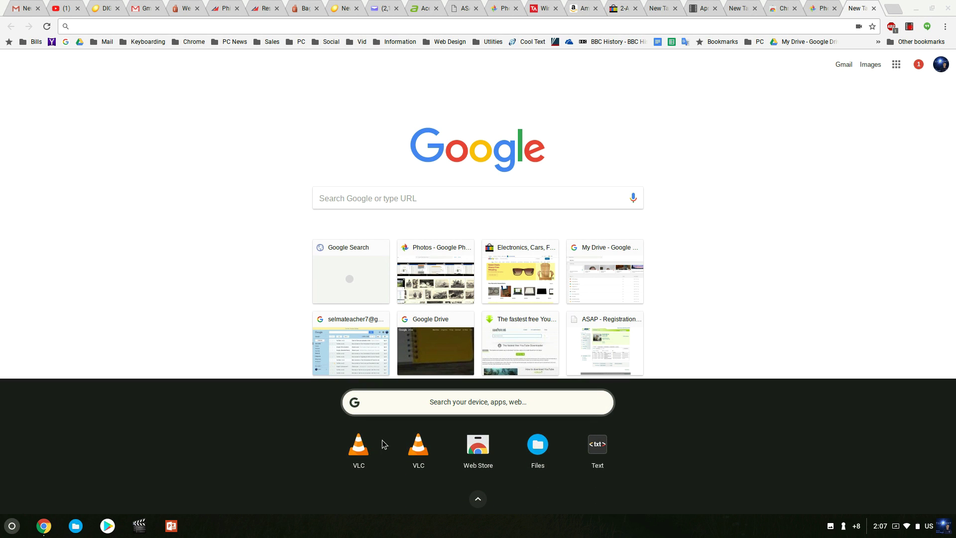
left_click(357, 445)
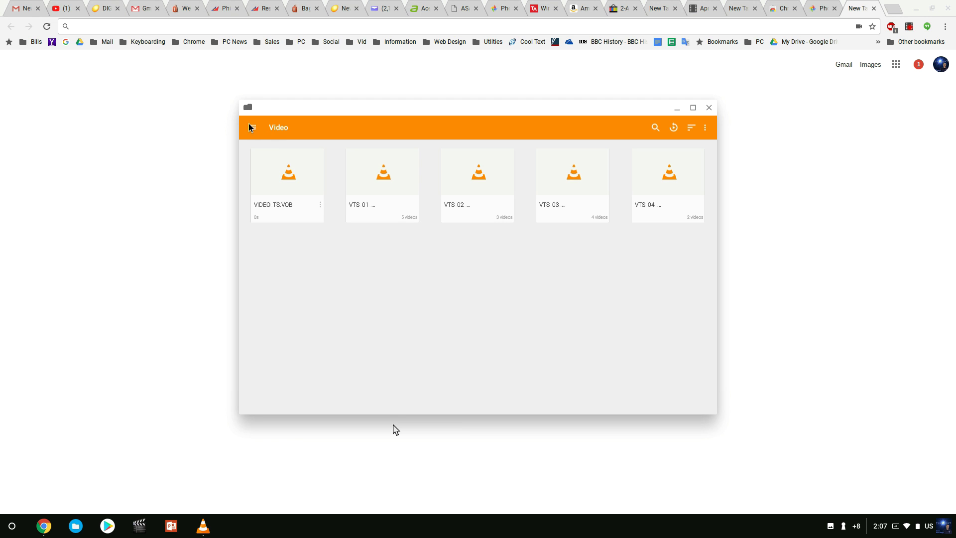
left_click(253, 128)
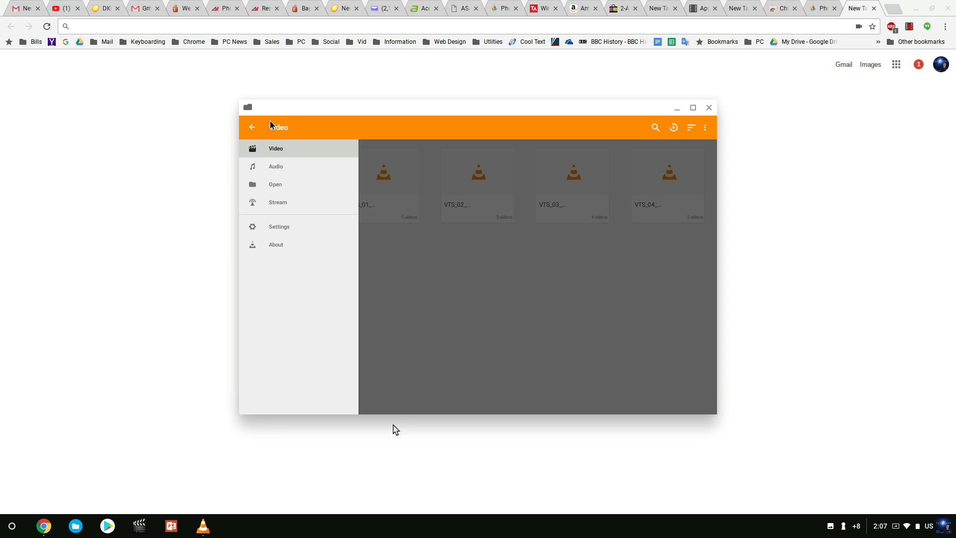
left_click(448, 283)
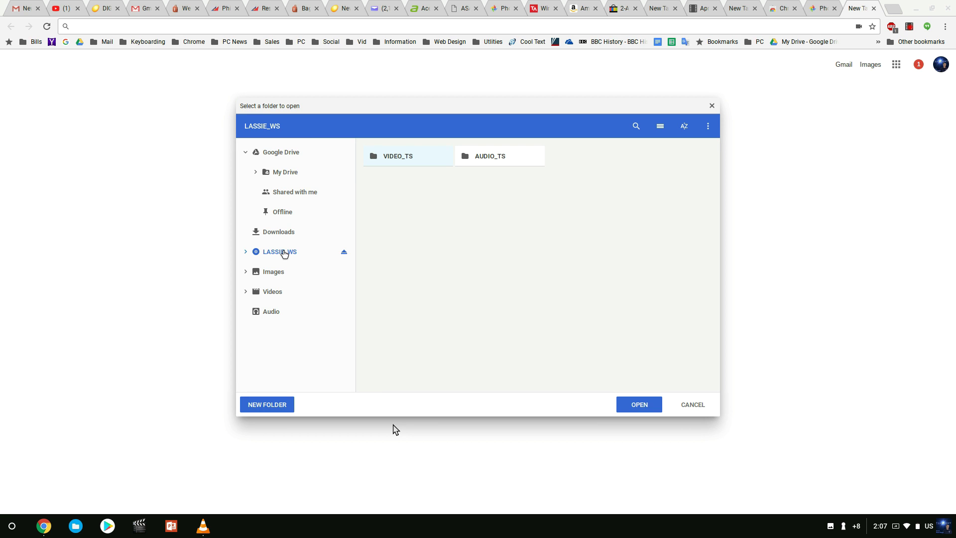
- Open the VIDEO_TS folder on the LASSIE_WS disc, then close the picker
left_click(284, 252)
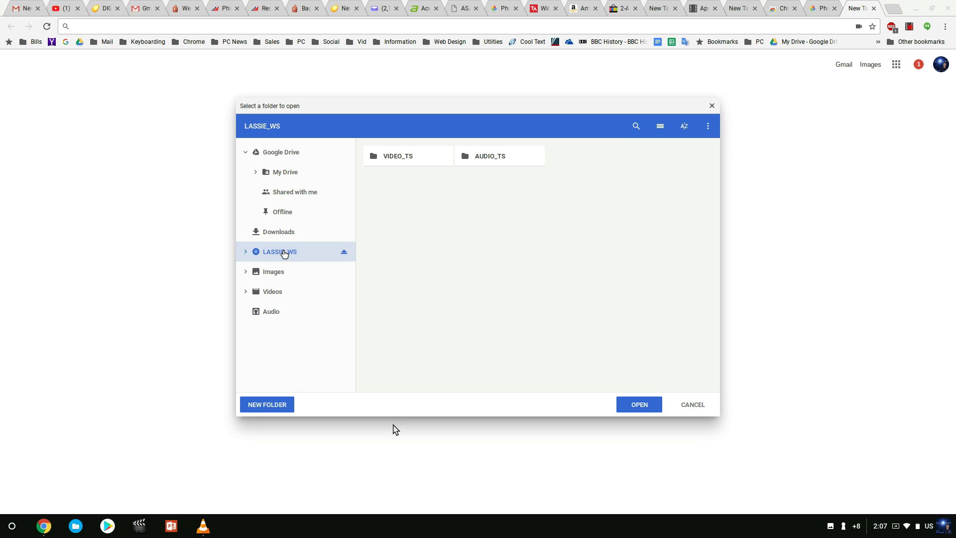
double_click(399, 157)
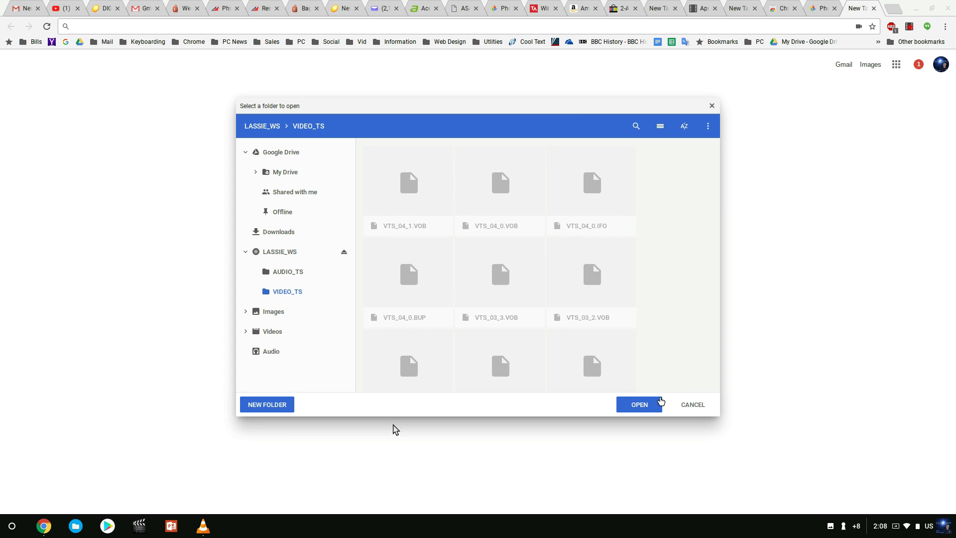
left_click(713, 107)
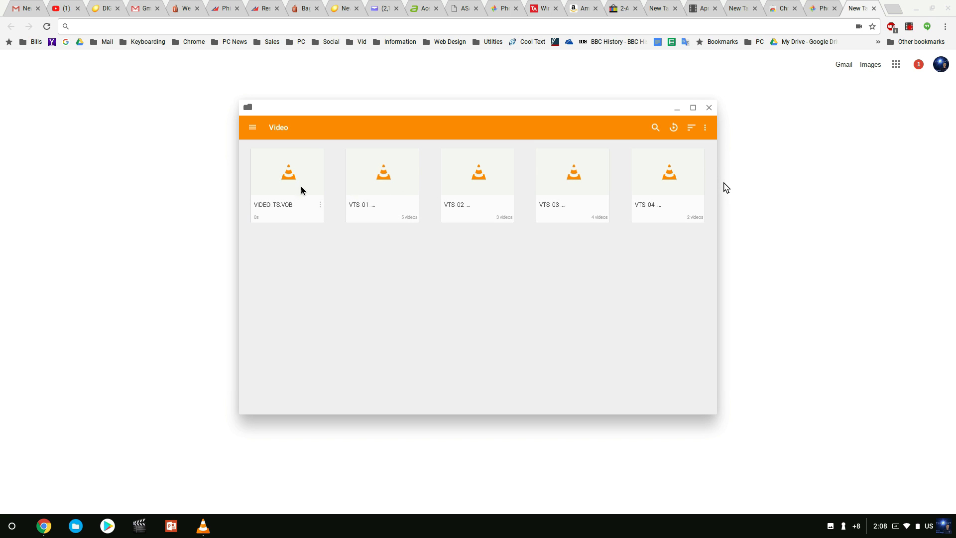
- Play the first video file in the VTS_01 group
left_click(391, 182)
left_click(299, 175)
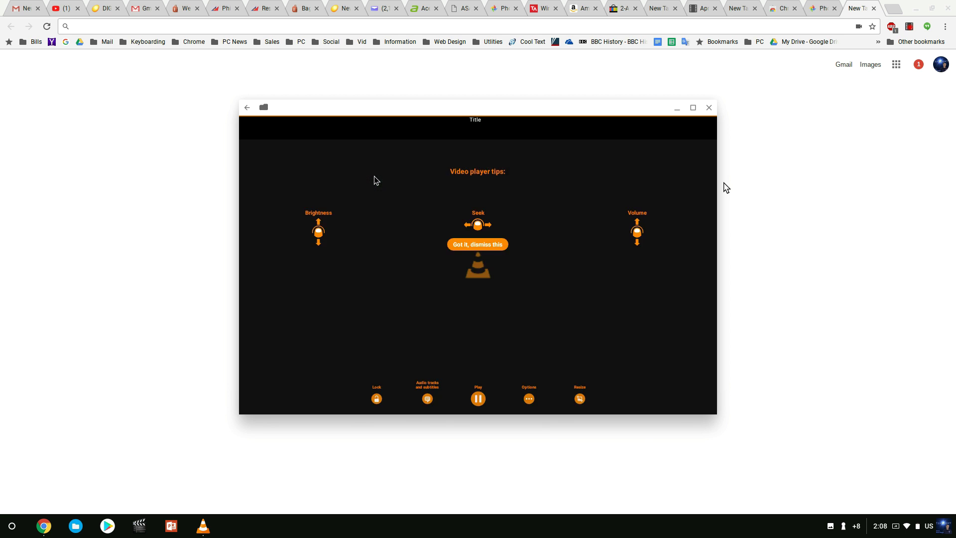